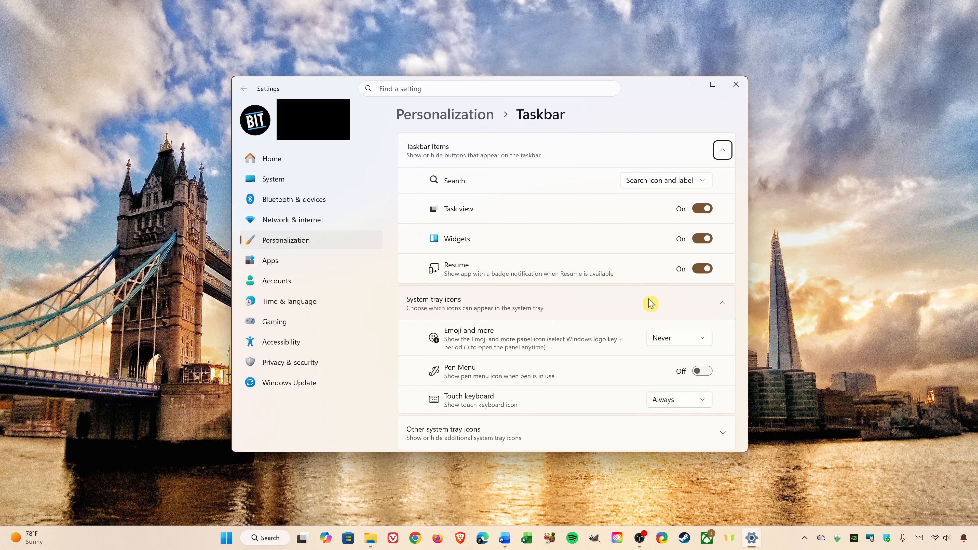
Step: Try the Left taskbar alignment in the taskbar behaviors and return the alignment to Center
scroll(650, 303, down, 5)
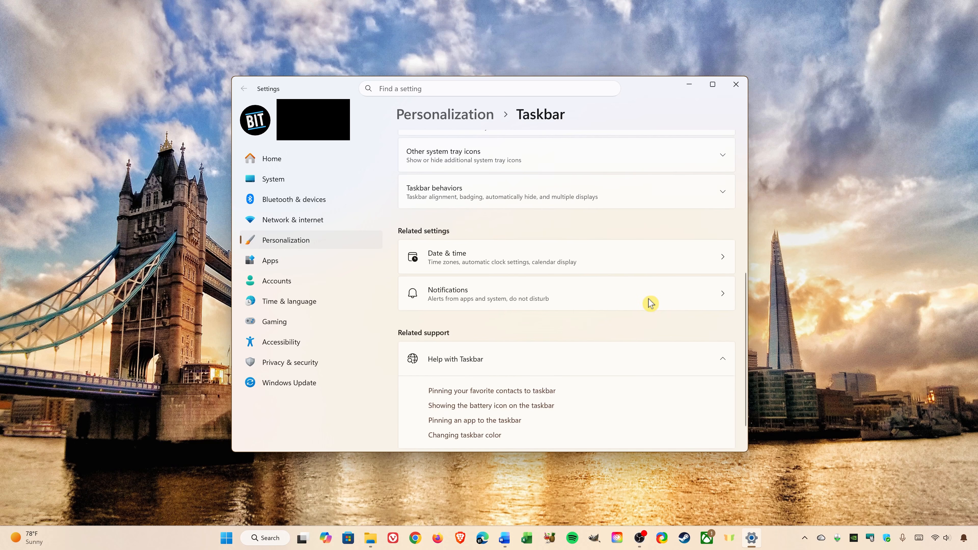
click(628, 191)
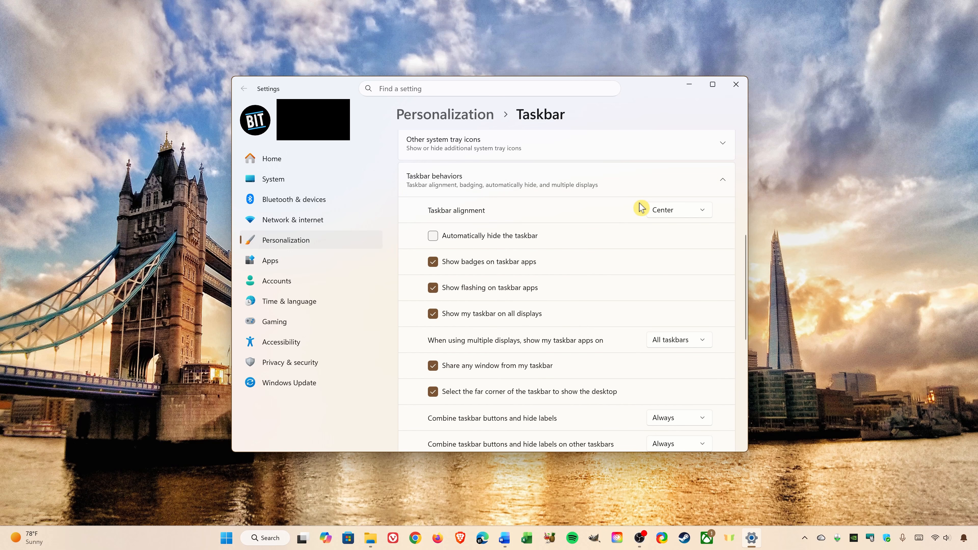
click(698, 216)
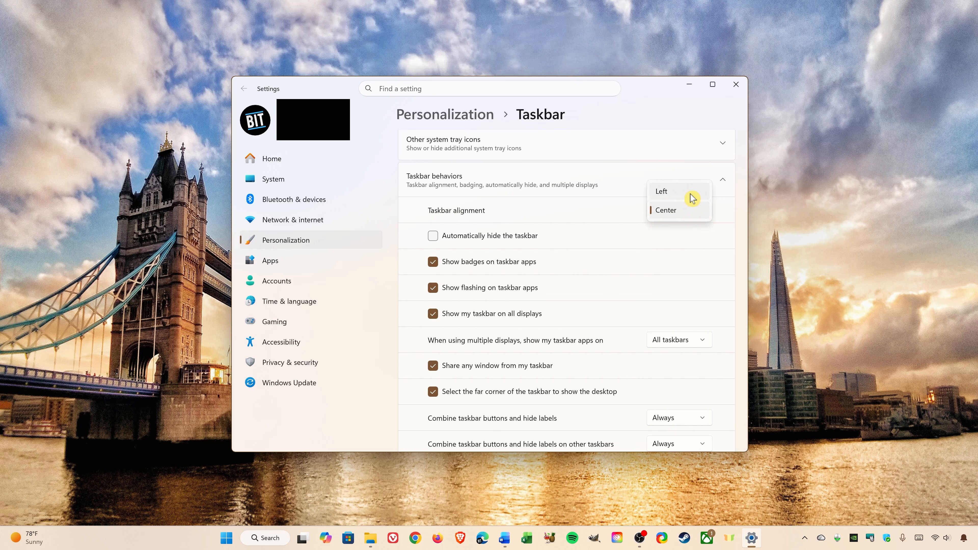
click(692, 198)
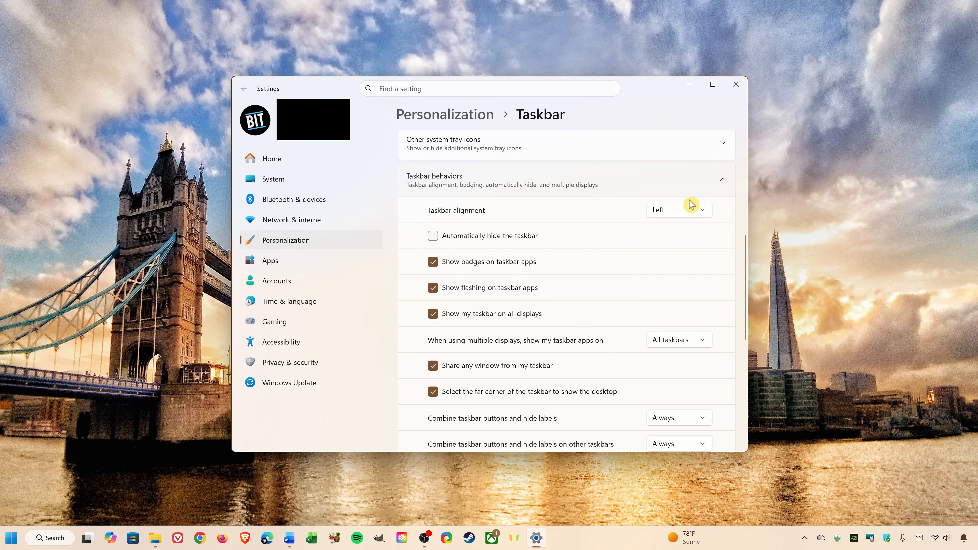
click(692, 213)
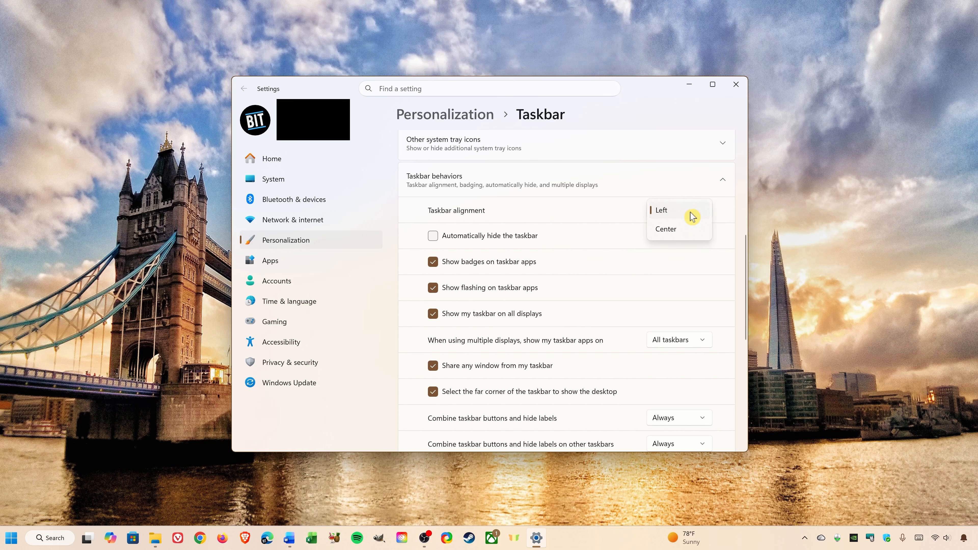
click(688, 234)
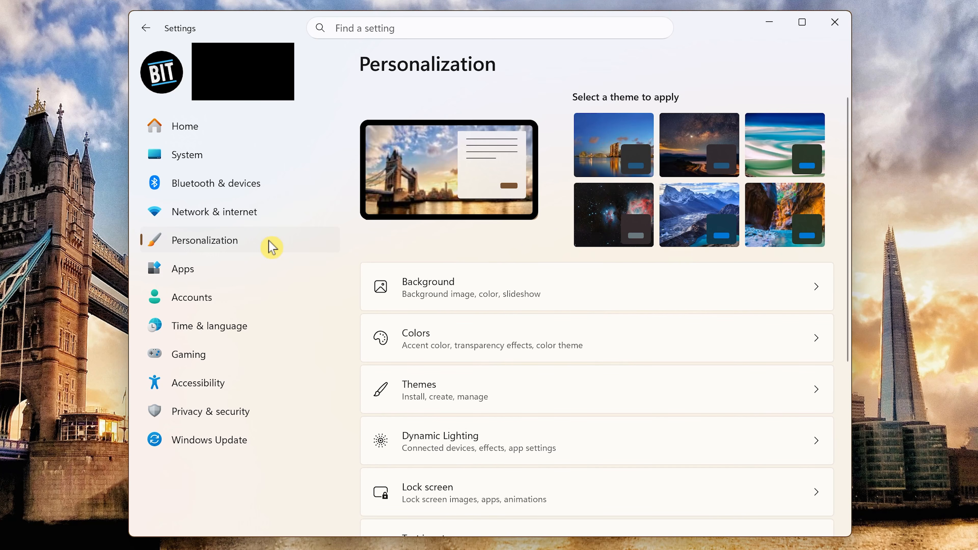
Step: Set the Windows color mode to Dark in the personalization color settings
click(446, 344)
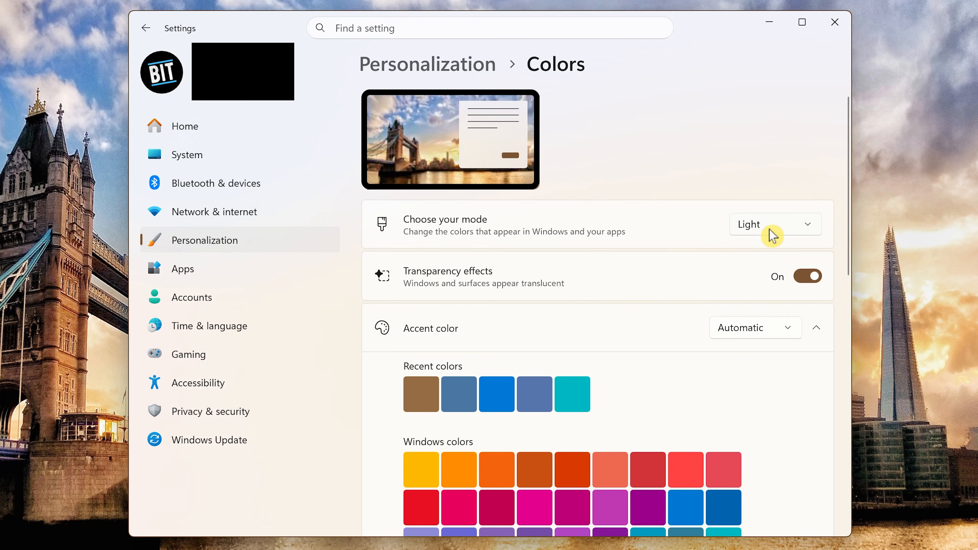
click(772, 233)
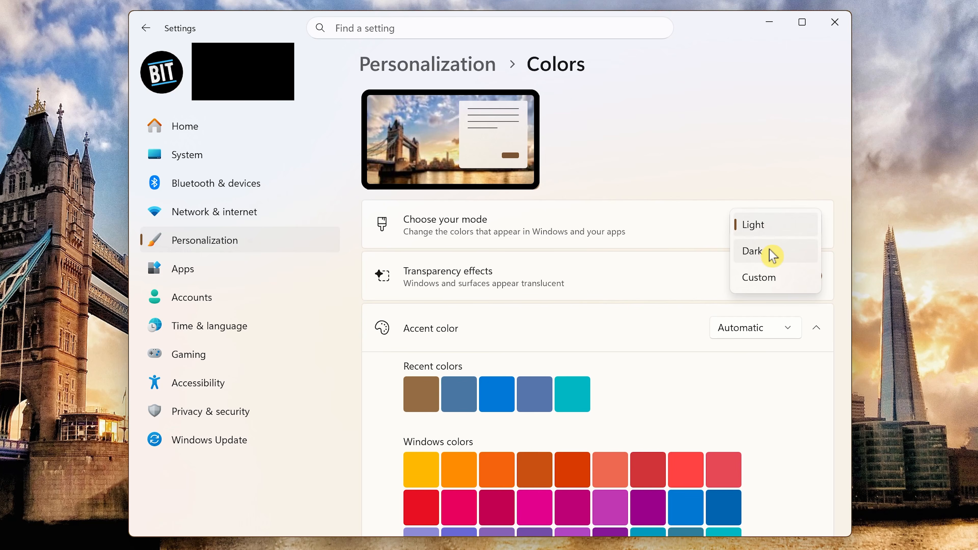
click(771, 252)
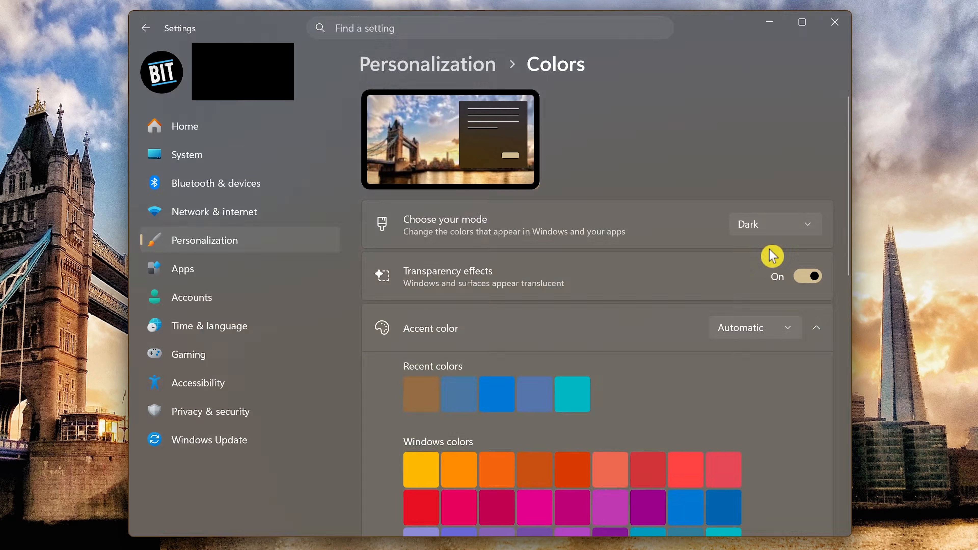
Step: Try the Custom color mode with its separate default Windows and app modes, and return the mode to Dark
click(786, 232)
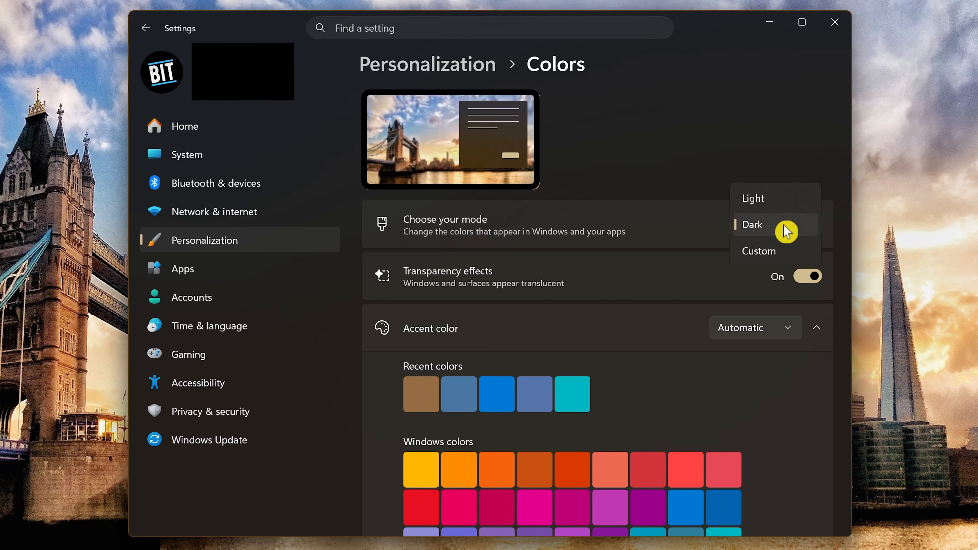
click(770, 251)
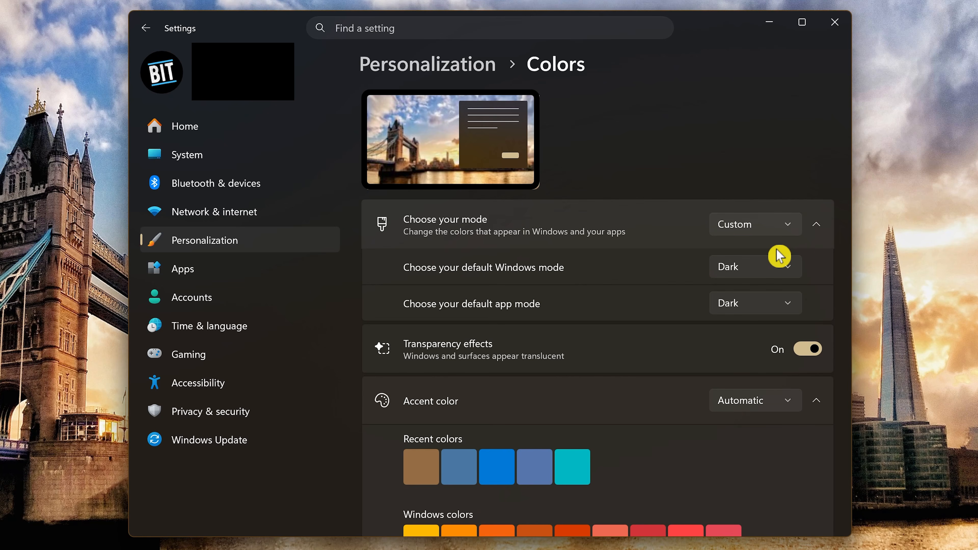
click(781, 270)
click(782, 274)
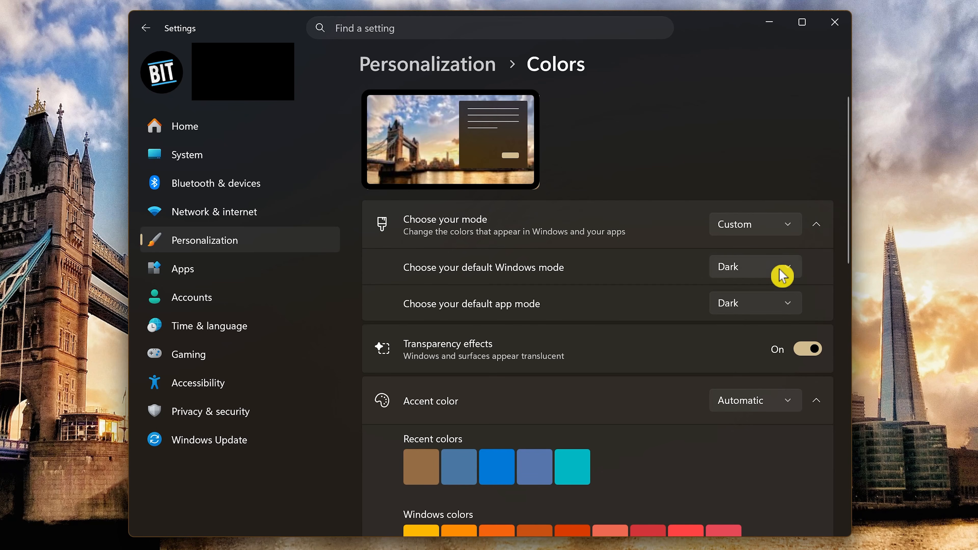
click(781, 310)
click(781, 308)
click(780, 226)
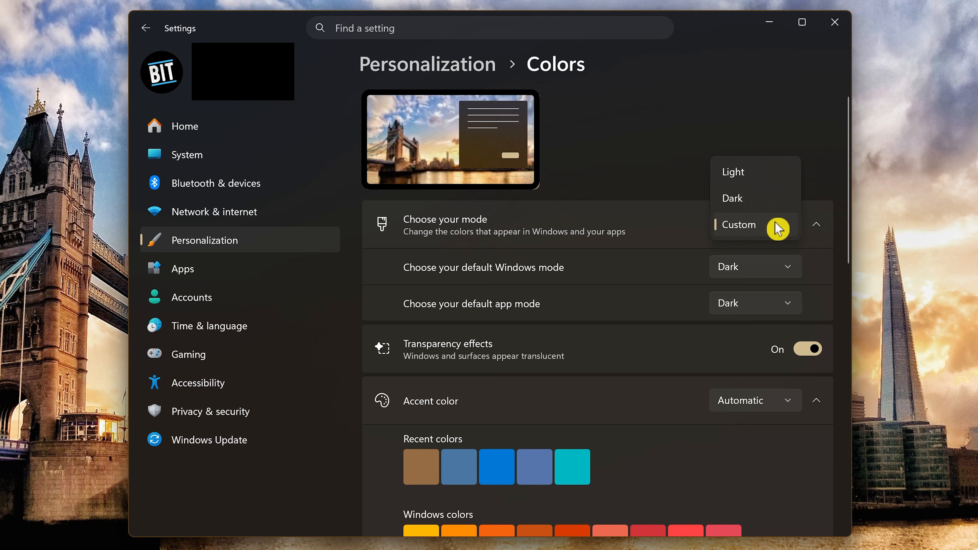
click(774, 203)
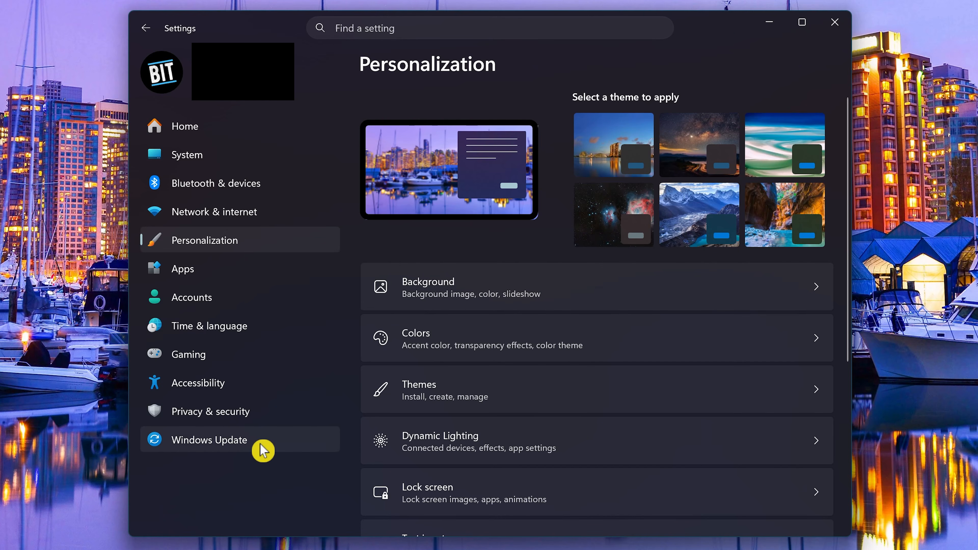
Step: In the advanced Windows Update options, turn off "Get me up to date" and turn on notifications for required restarts
click(263, 450)
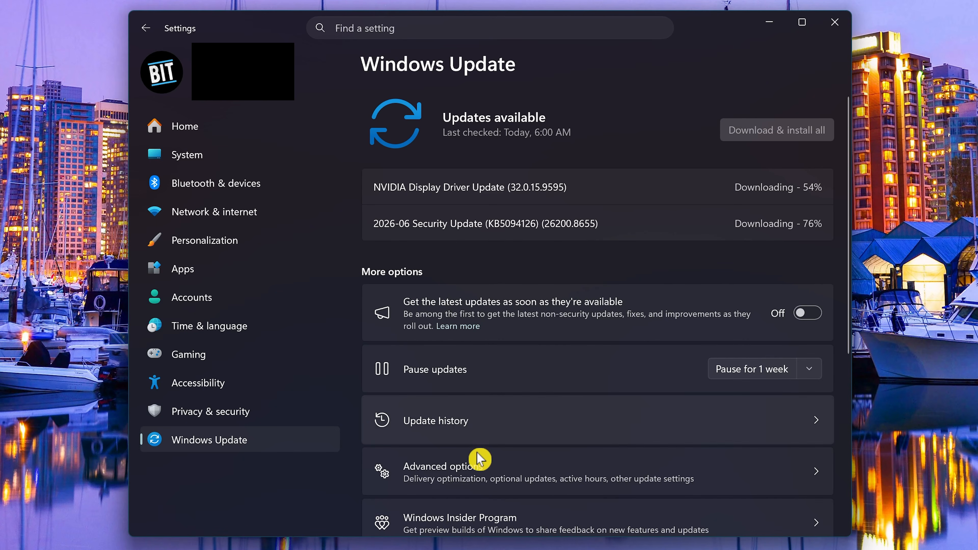
click(501, 476)
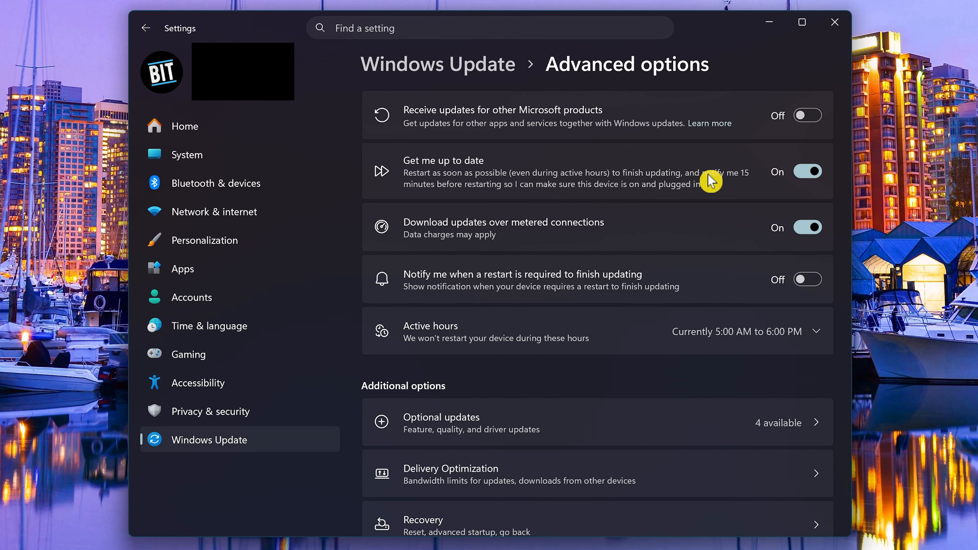
click(818, 178)
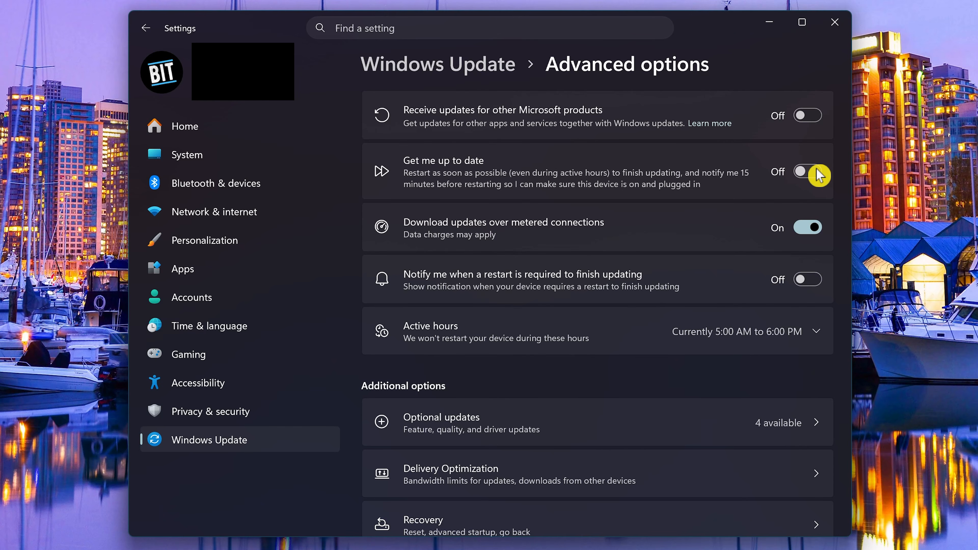
click(816, 283)
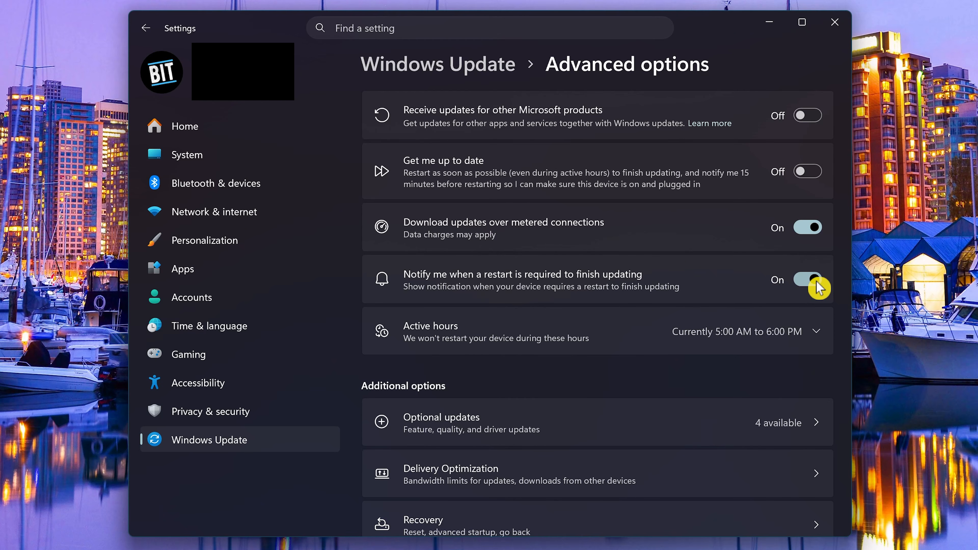
click(296, 446)
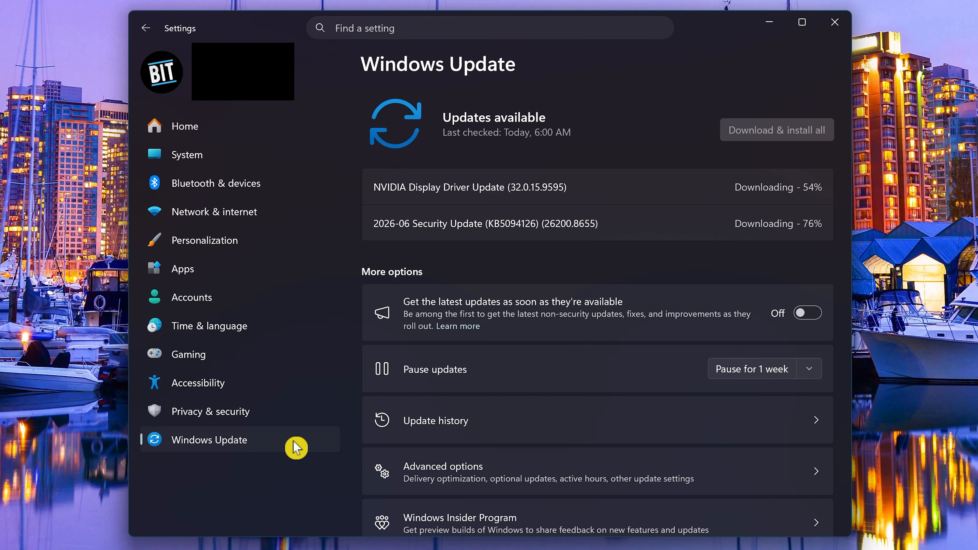
Step: Turn off personalized offers, website language list access, improved Start and search results, Settings notifications, Settings recommendations and offers, and advertising ID in the privacy permissions
click(282, 418)
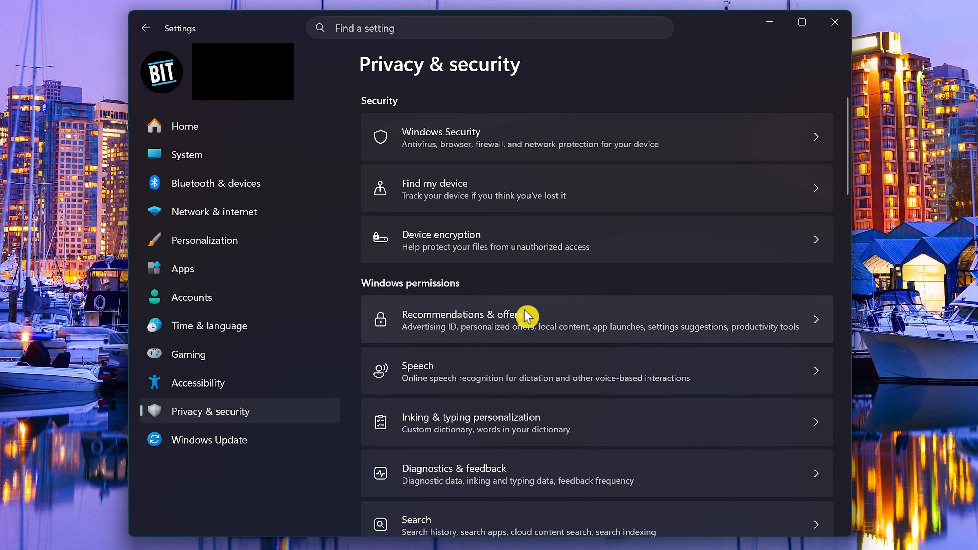
click(535, 315)
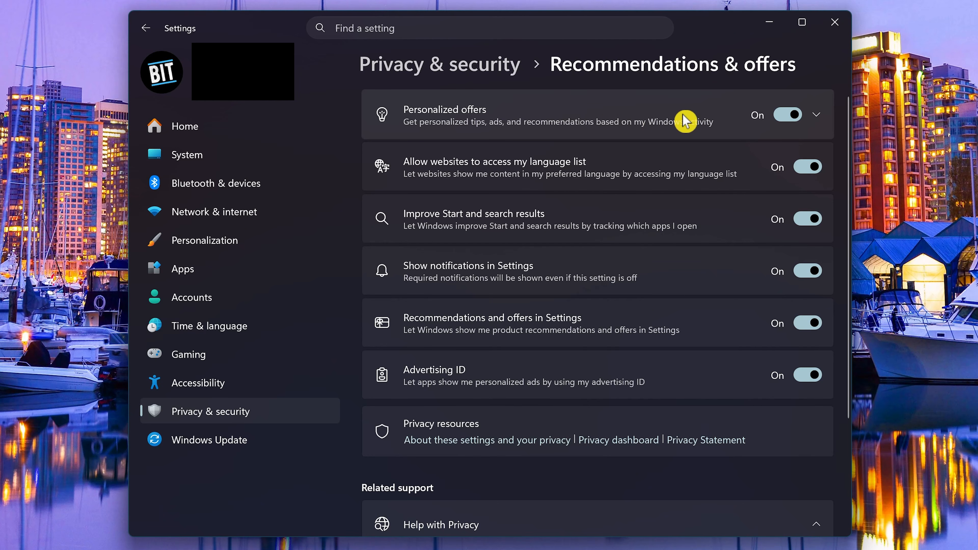
click(795, 118)
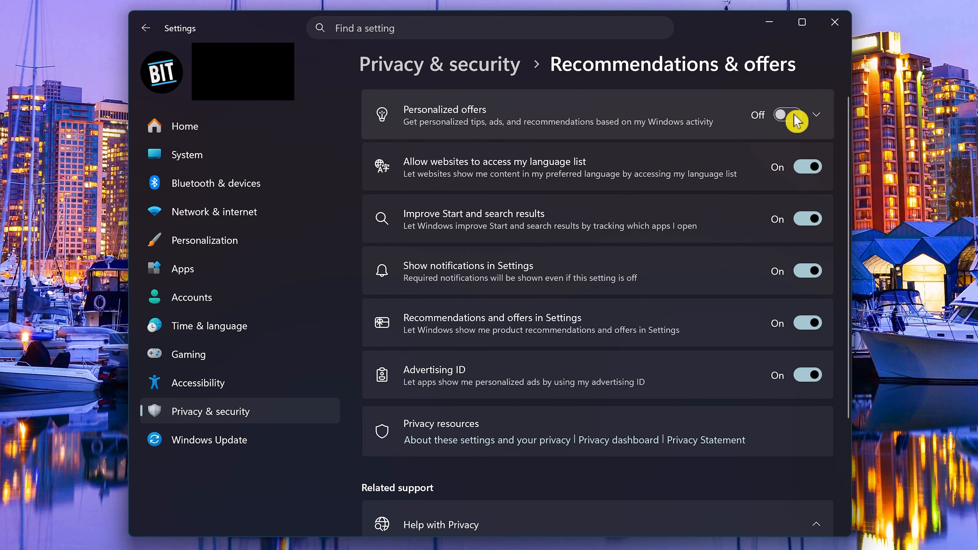
click(815, 167)
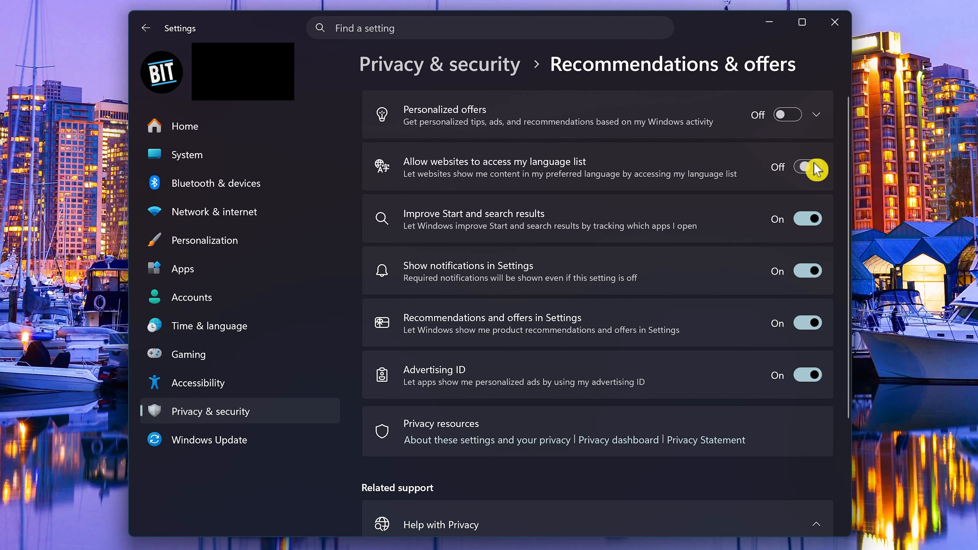
click(817, 219)
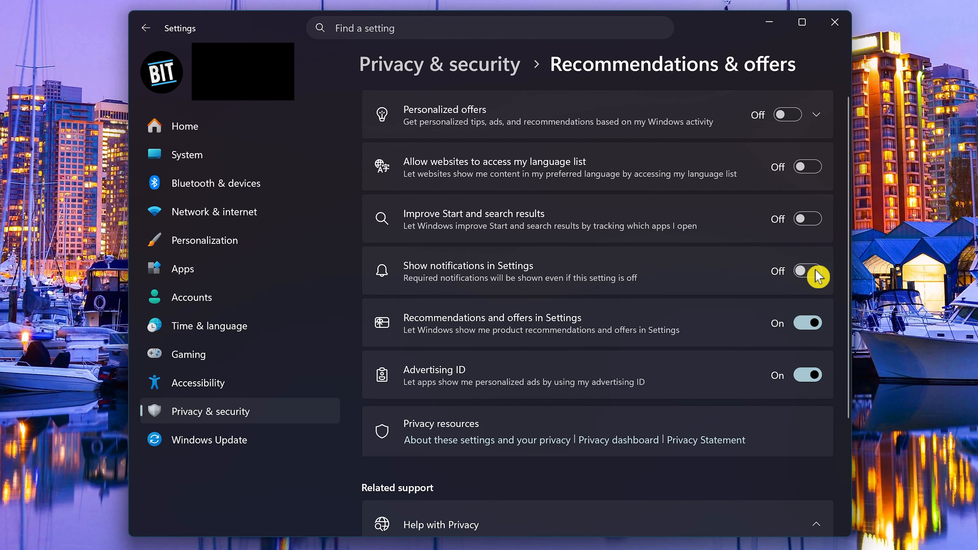
click(812, 324)
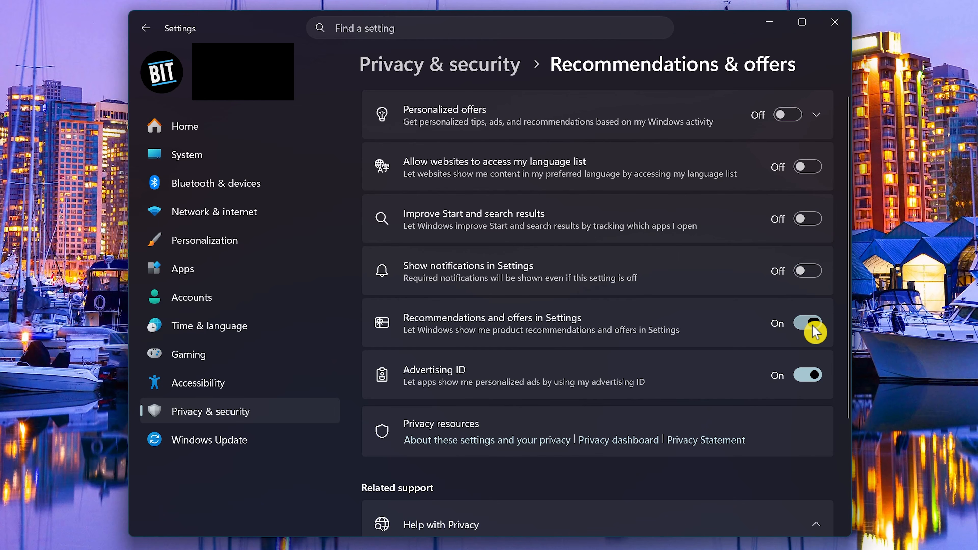
click(814, 373)
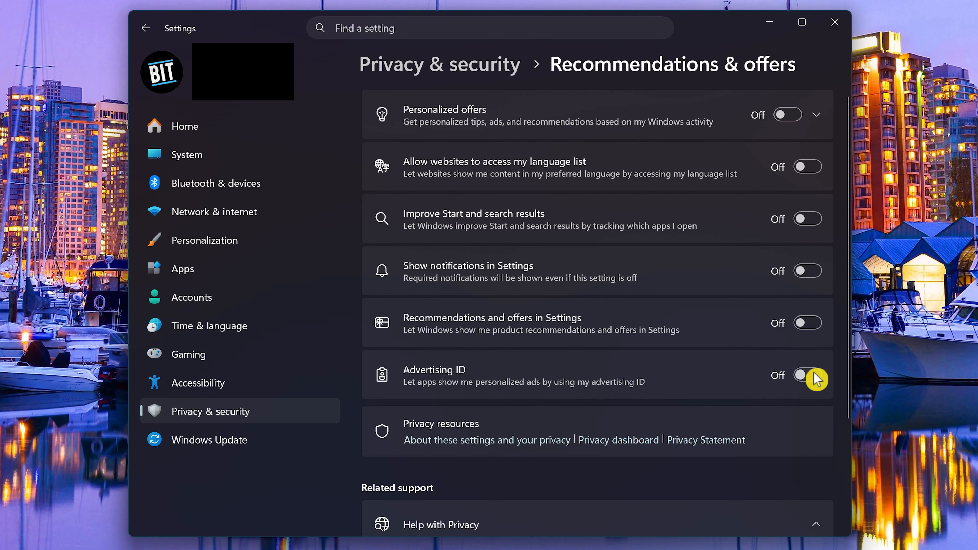
click(283, 410)
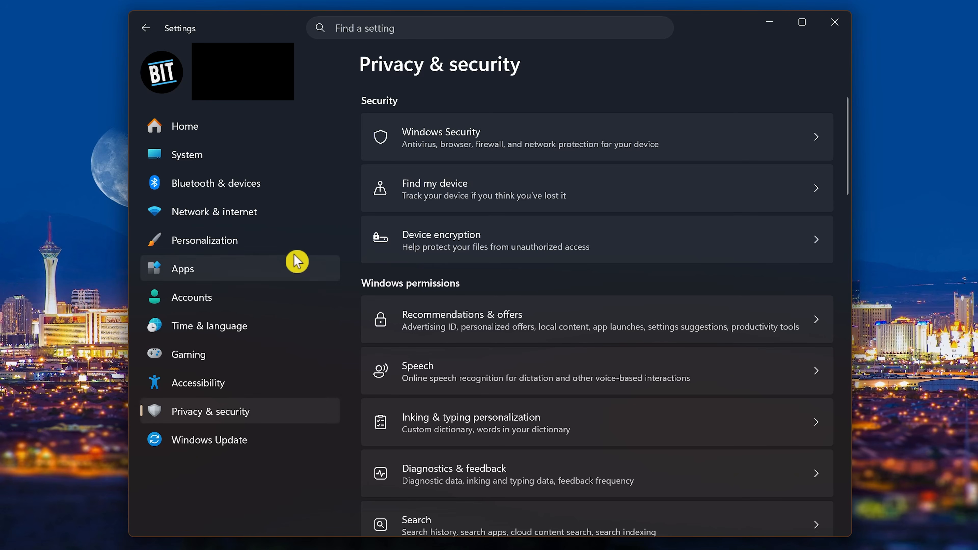
Step: Turn on Storage Sense in the system storage settings
click(266, 166)
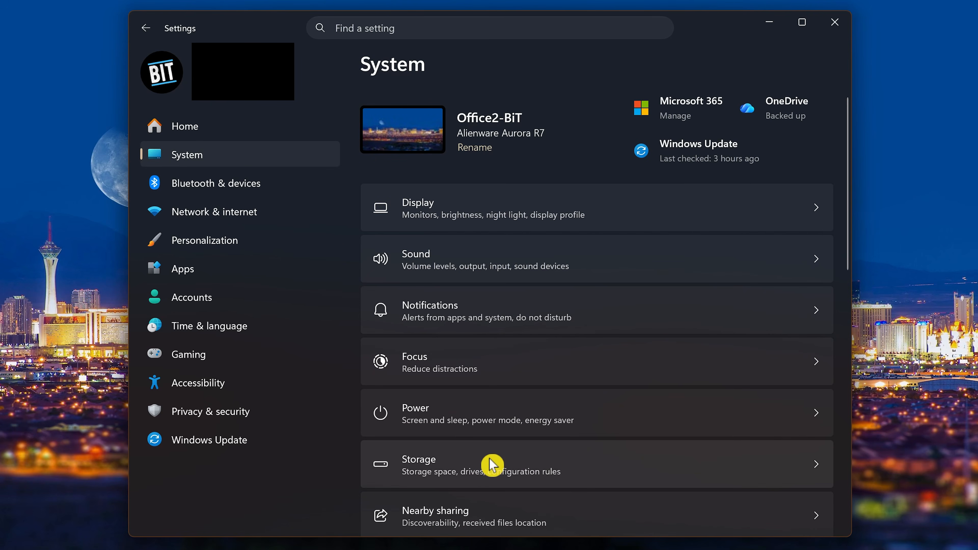
click(489, 470)
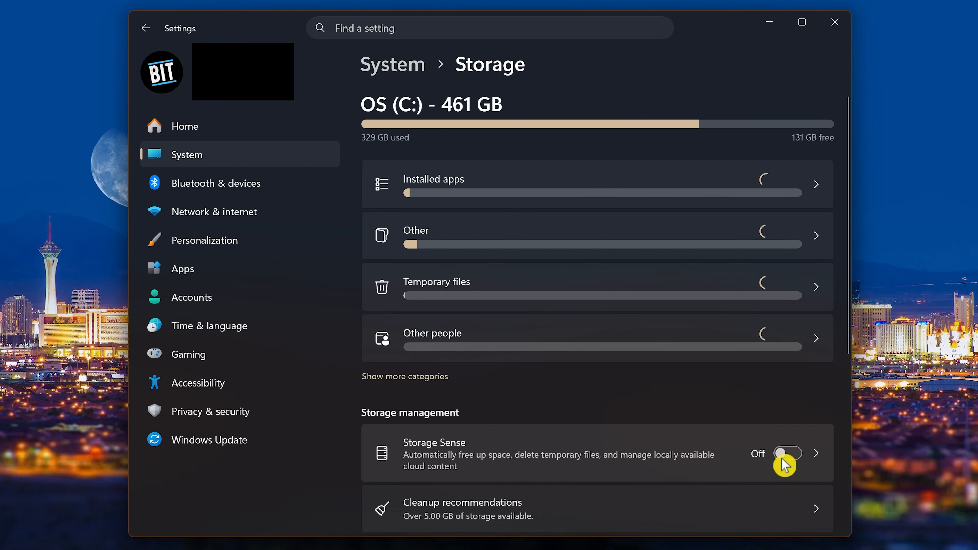
click(792, 458)
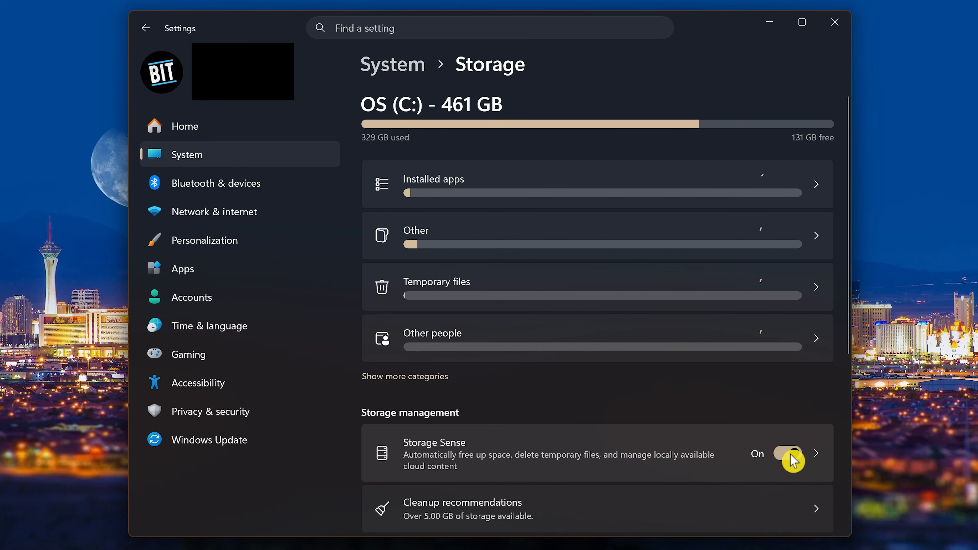
Step: Set Storage Sense to run every week in its cleanup schedules
click(702, 462)
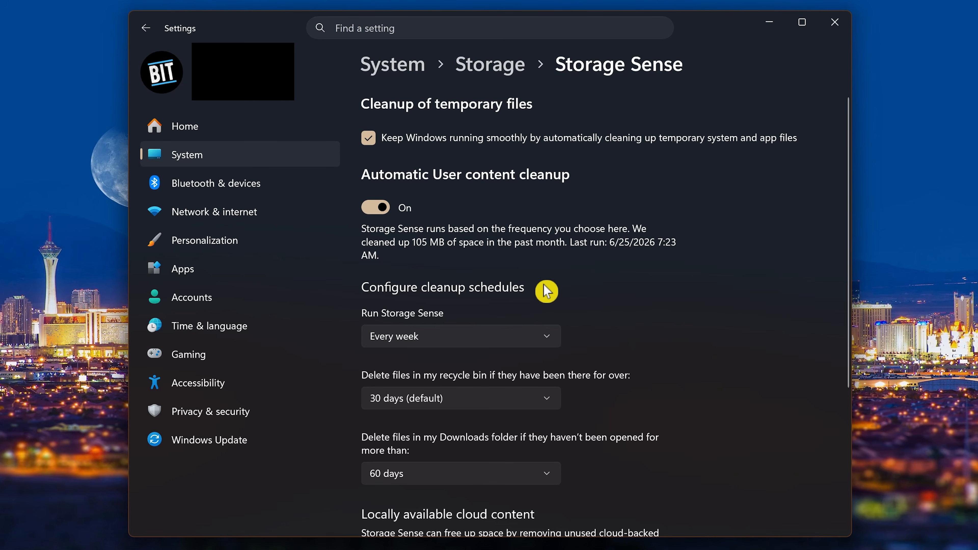
scroll(546, 291, down, 3)
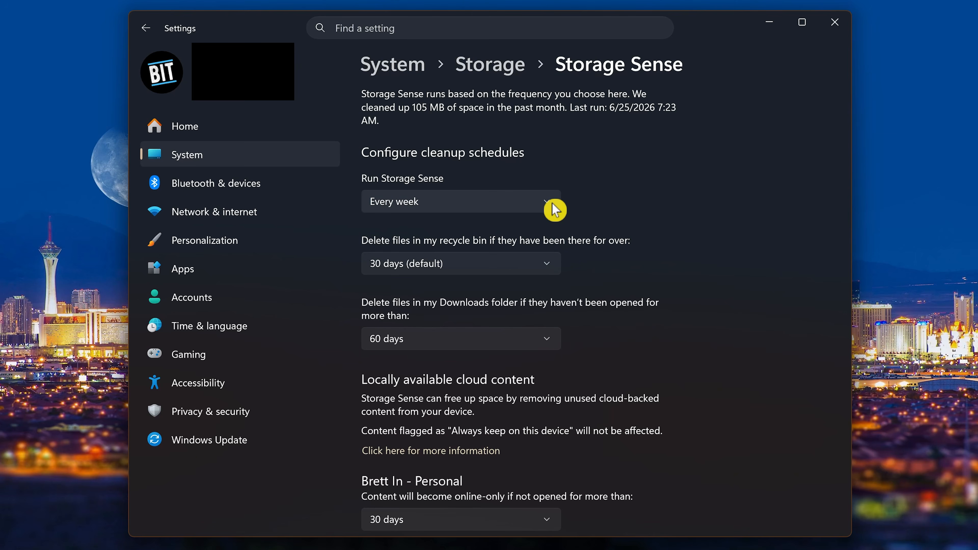
click(553, 207)
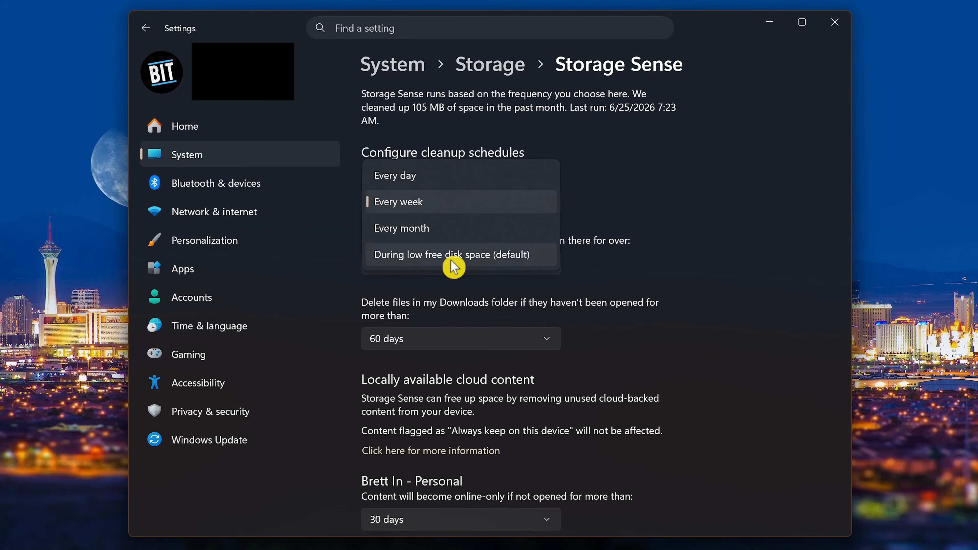
click(436, 211)
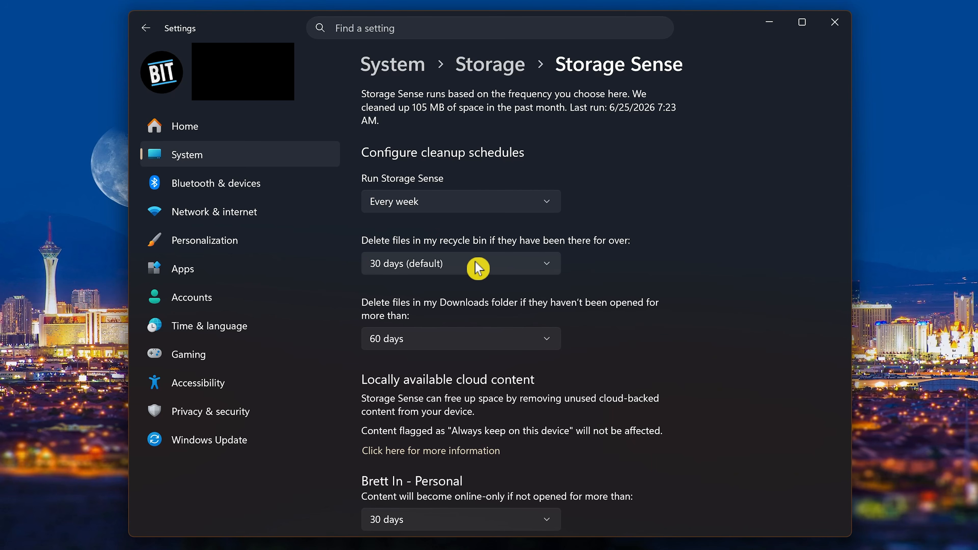
Step: Set Storage Sense to delete recycle bin files after 30 days (default) and Downloads folder files Never (default)
click(476, 264)
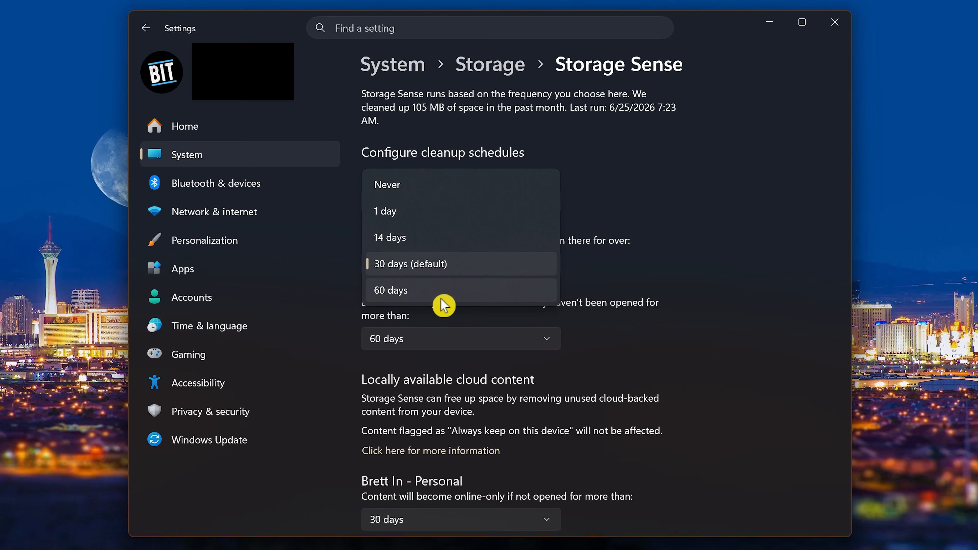
click(443, 264)
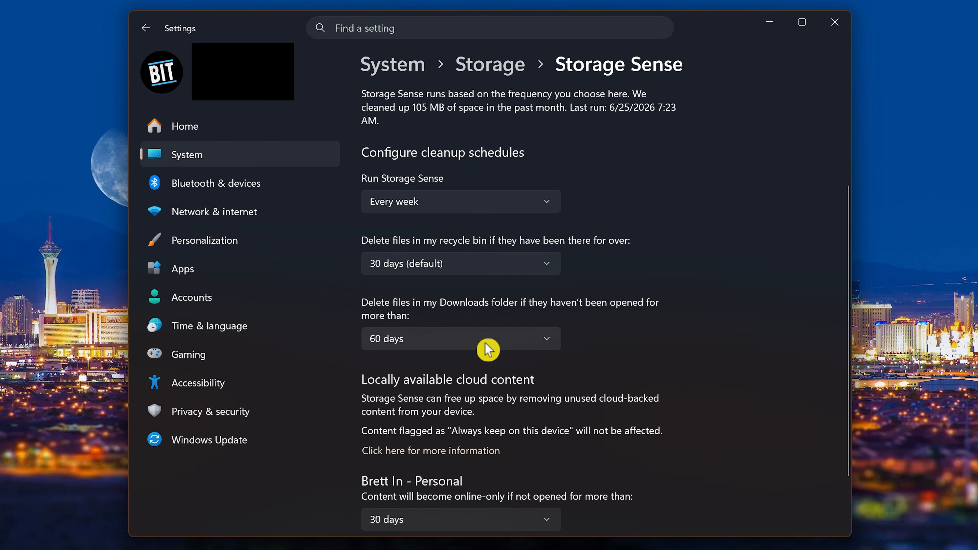
click(531, 345)
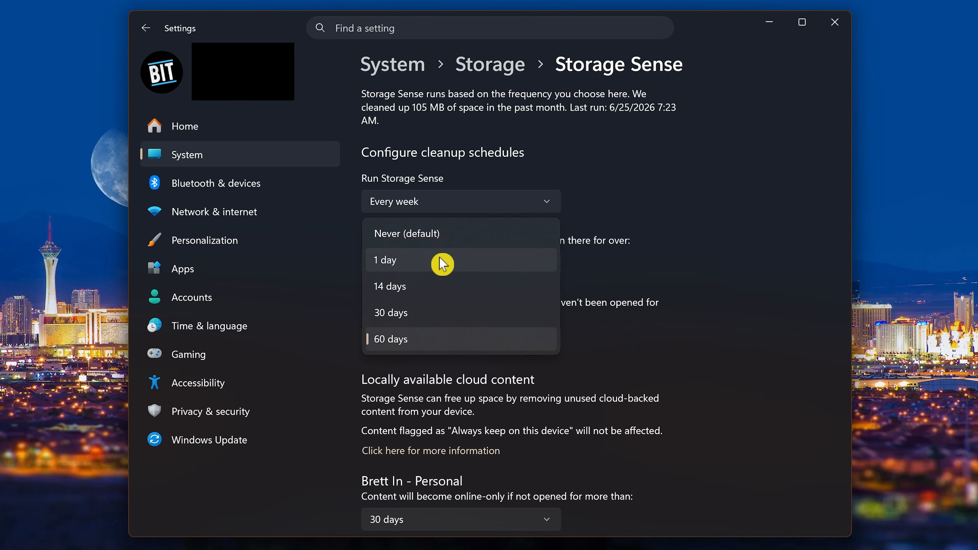
click(437, 243)
Step: Set the locally available cloud content to become online-only Never (default) in Storage Sense
scroll(661, 305, down, 2)
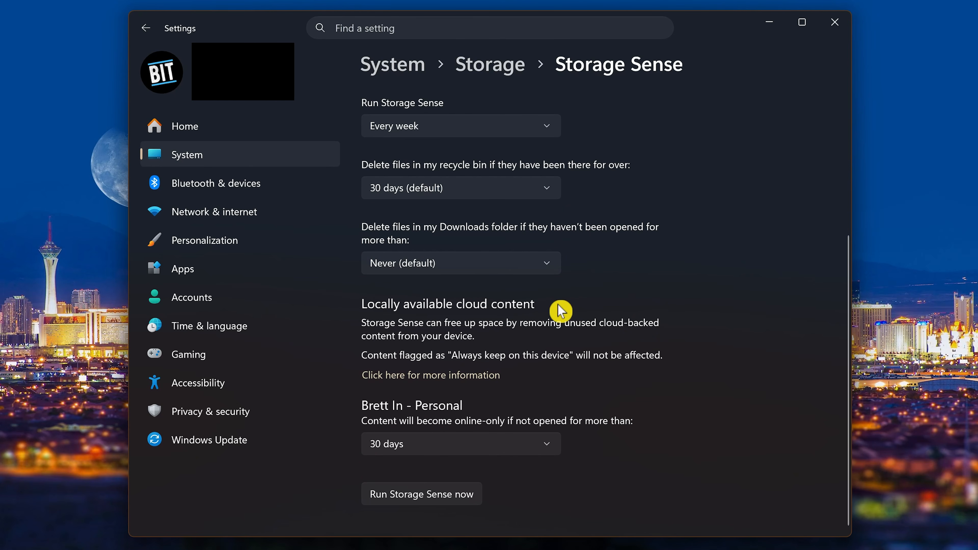
click(552, 447)
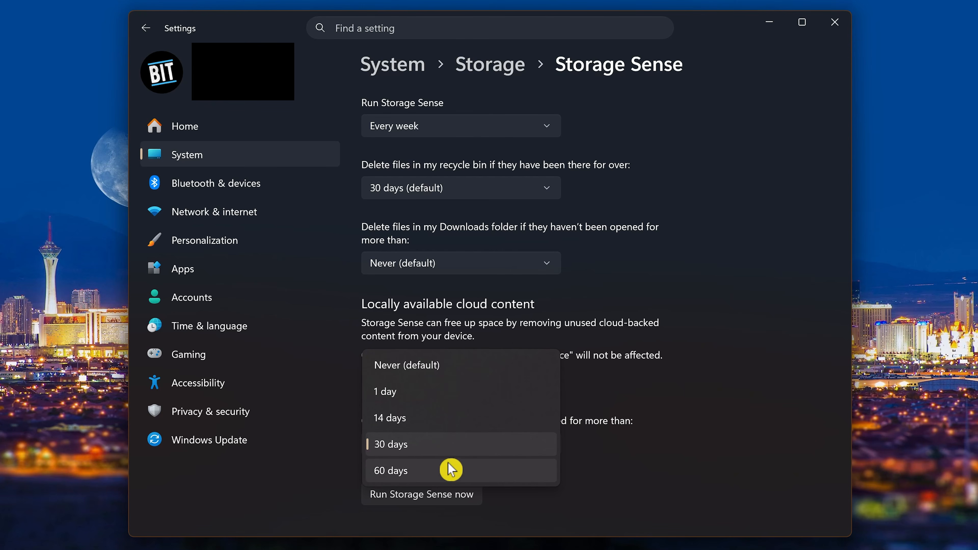
click(447, 370)
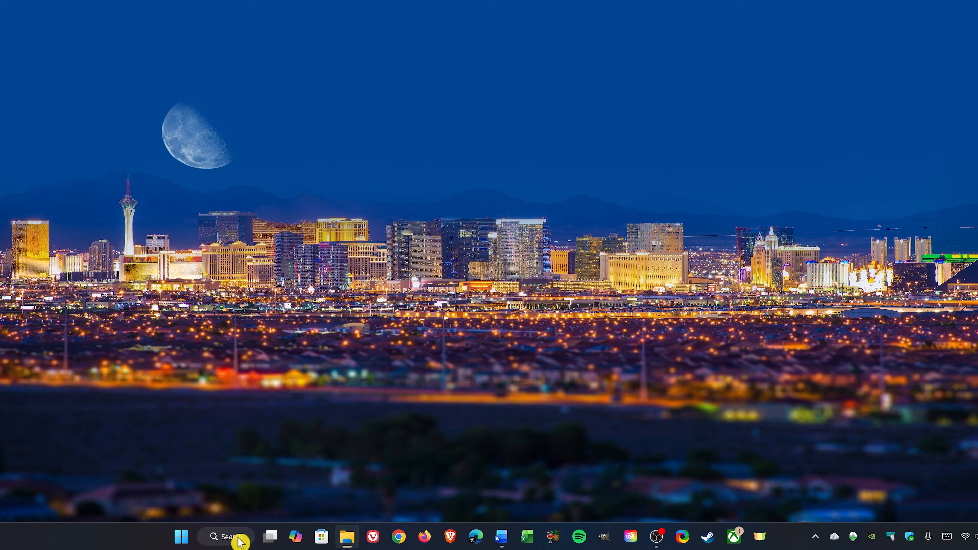
Step: Search the system for "power plan", open the power plan options, and select the High performance plan
click(227, 536)
text(power plan)
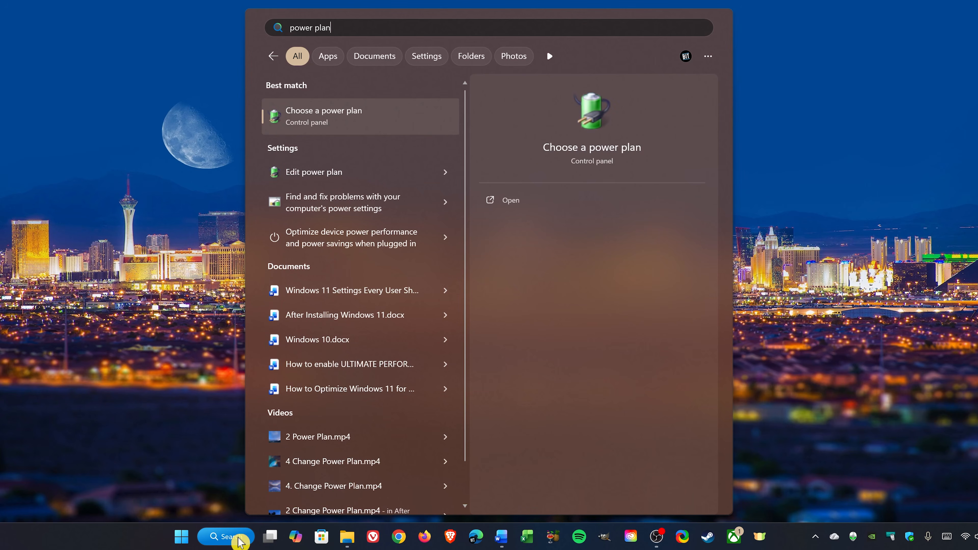
click(386, 124)
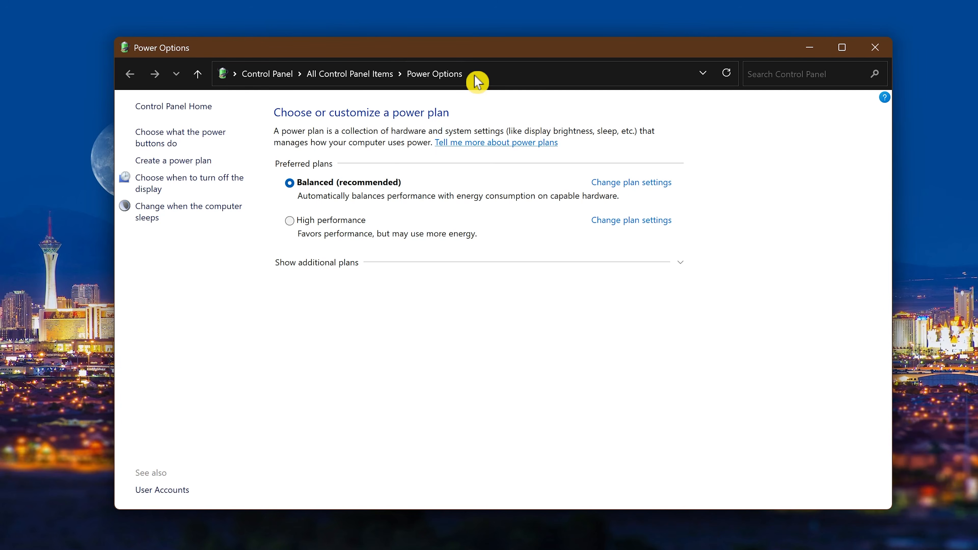
click(345, 263)
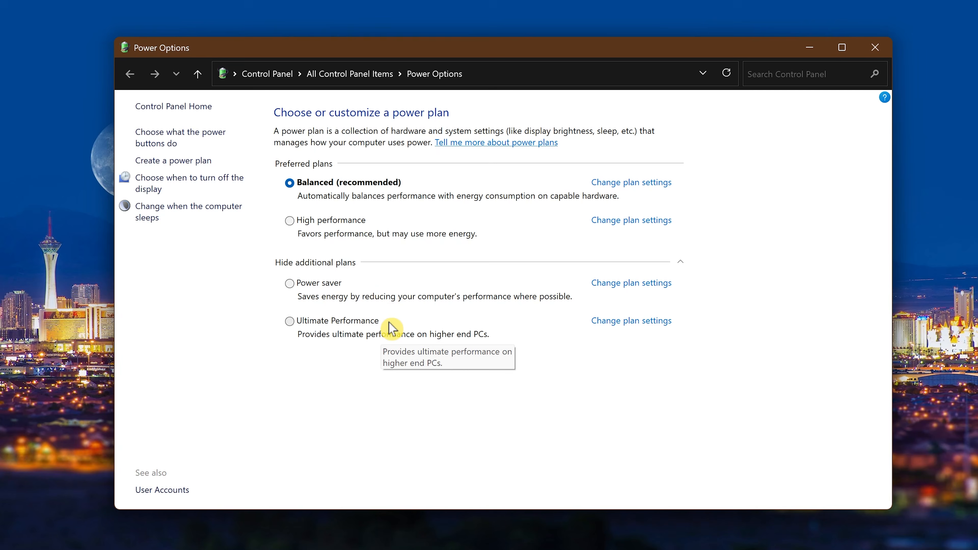
click(294, 223)
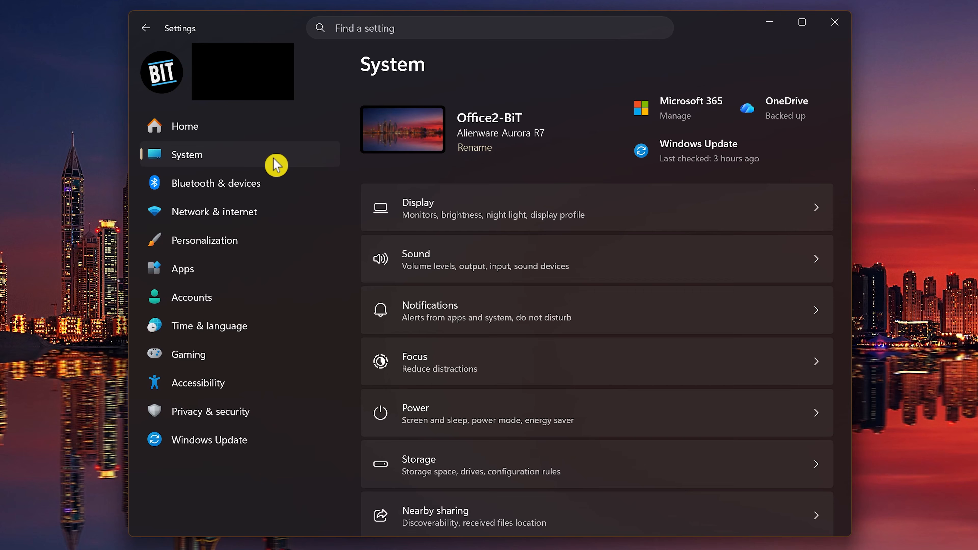
Step: In the display settings, set the resolution to 3840 × 2160 (Recommended) and the scale to 200%
click(454, 211)
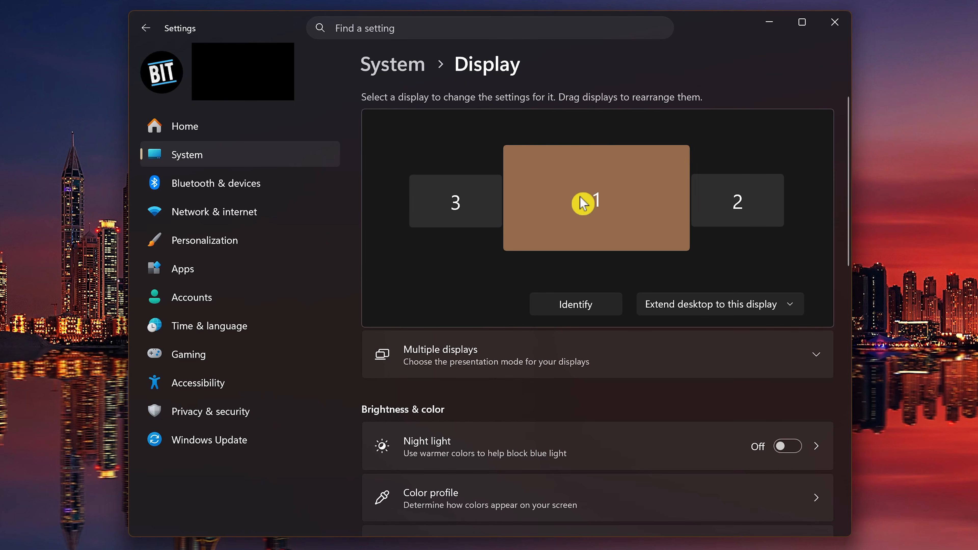
scroll(583, 206, down, 8)
scroll(586, 208, up, 1)
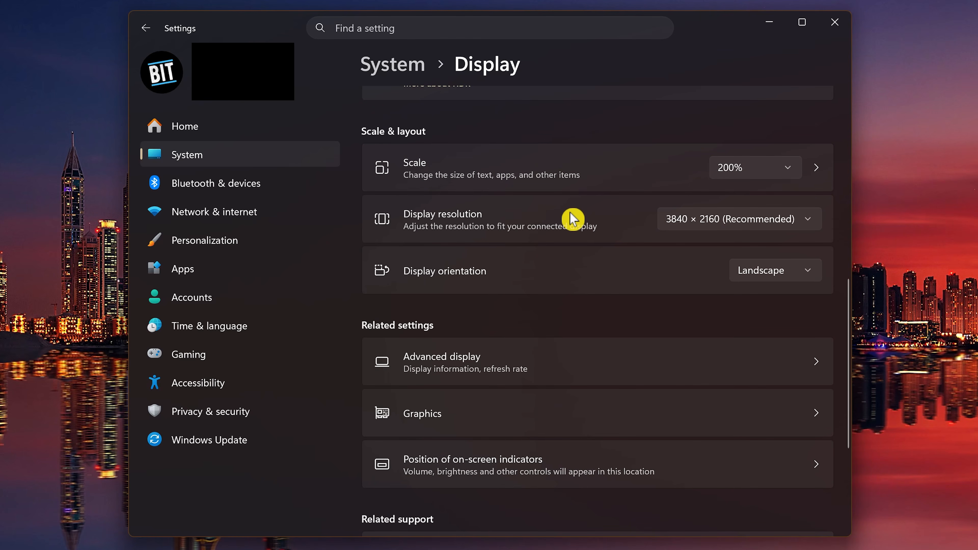
click(740, 230)
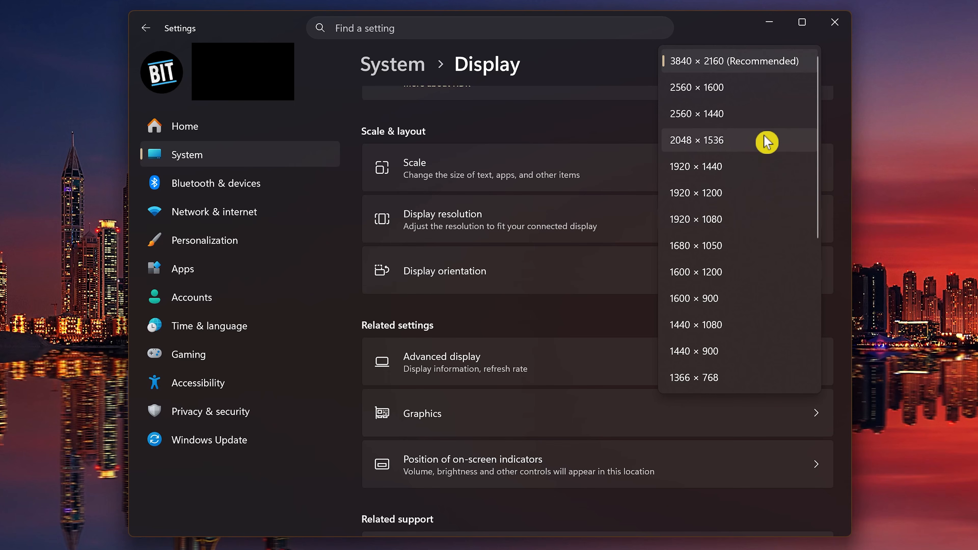
click(758, 66)
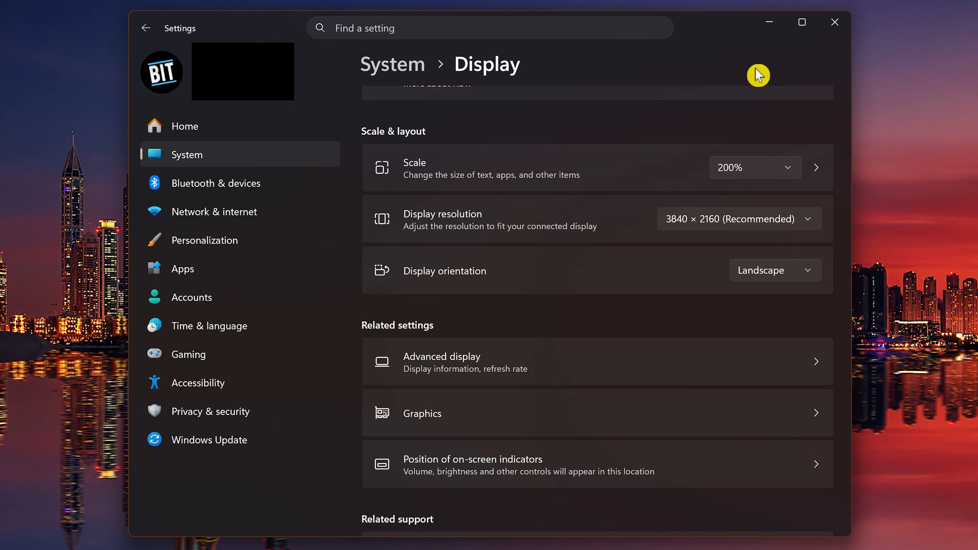
click(763, 173)
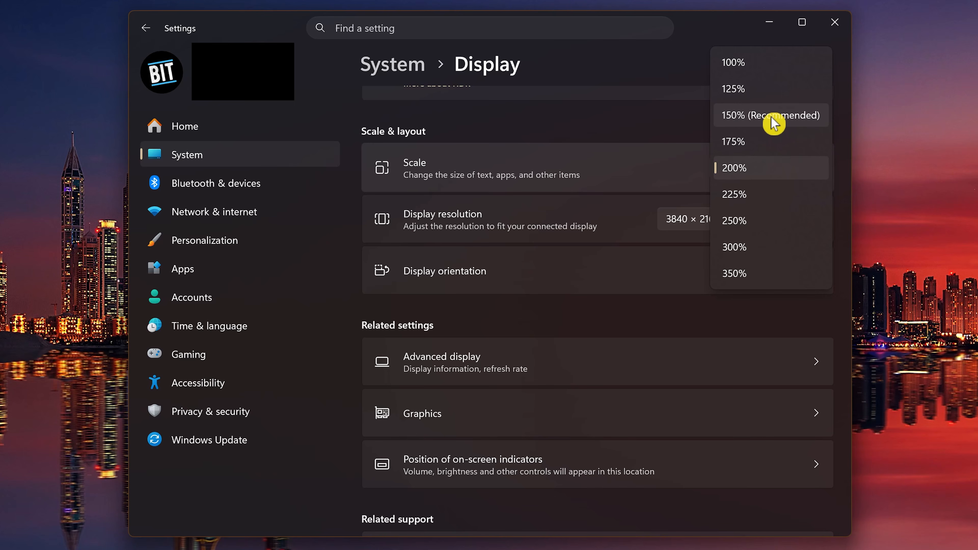
click(765, 170)
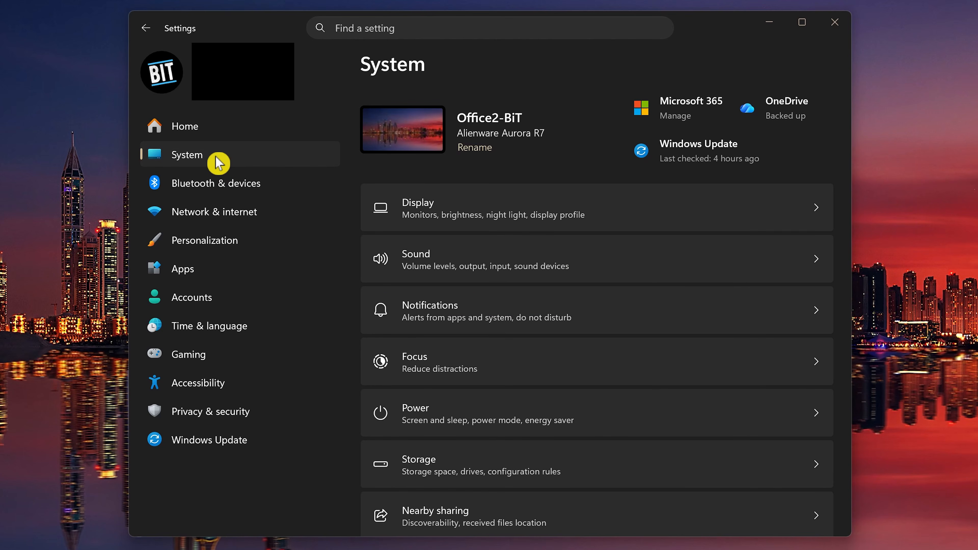
Step: In the notification settings, switch all notifications off and on again, and turn off notifications from Xbox Game Bar Widgets
click(486, 322)
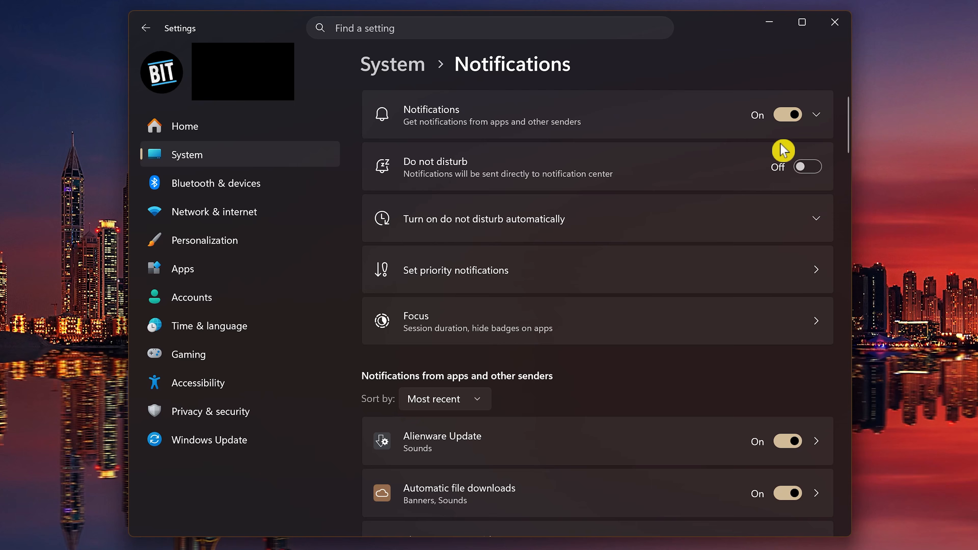
click(789, 120)
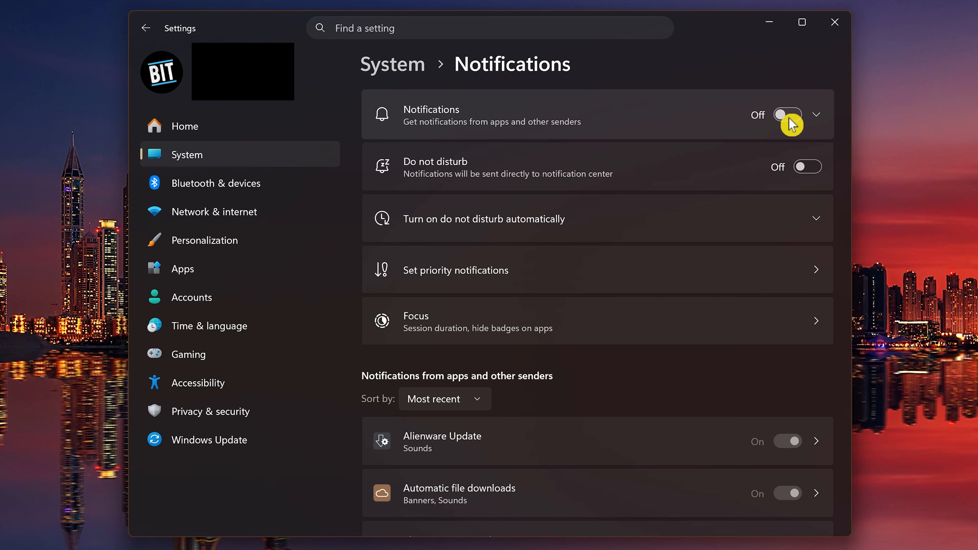
click(789, 122)
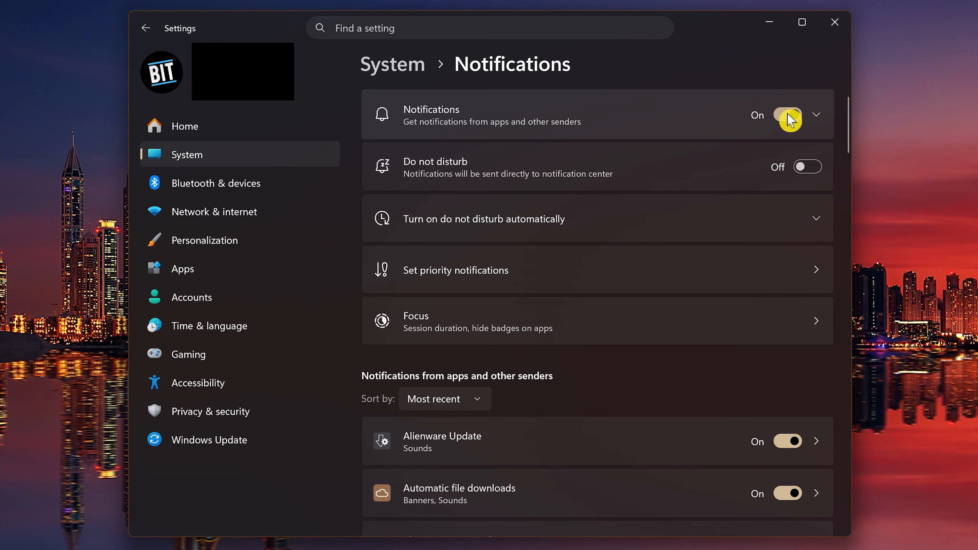
scroll(788, 120, down, 5)
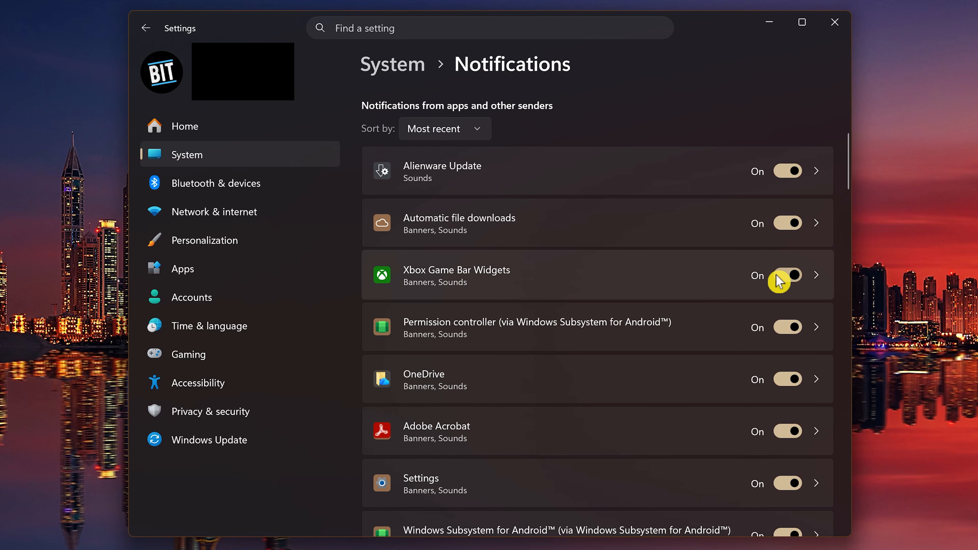
click(800, 283)
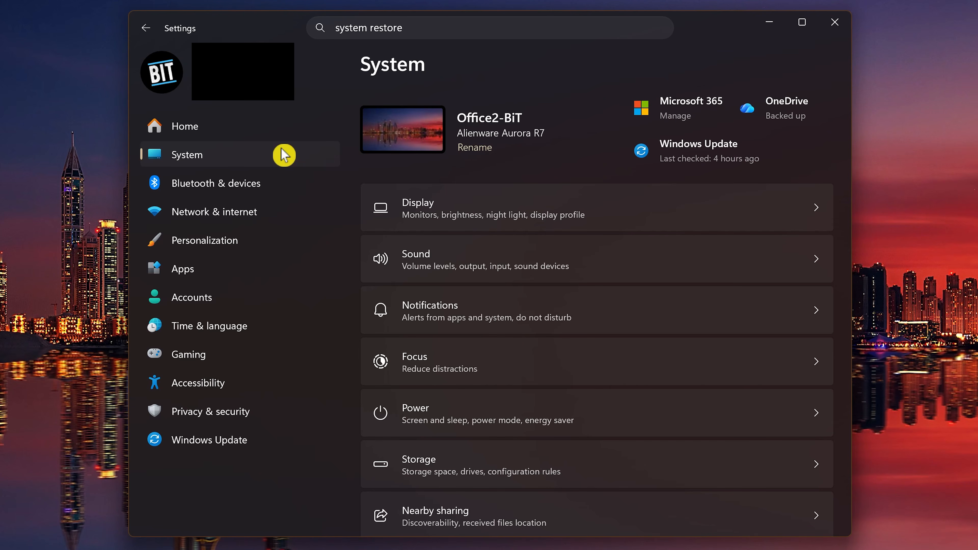
Step: Open the Quick machine recovery settings within the system recovery options and turn on Quick machine recovery
scroll(618, 291, down, 10)
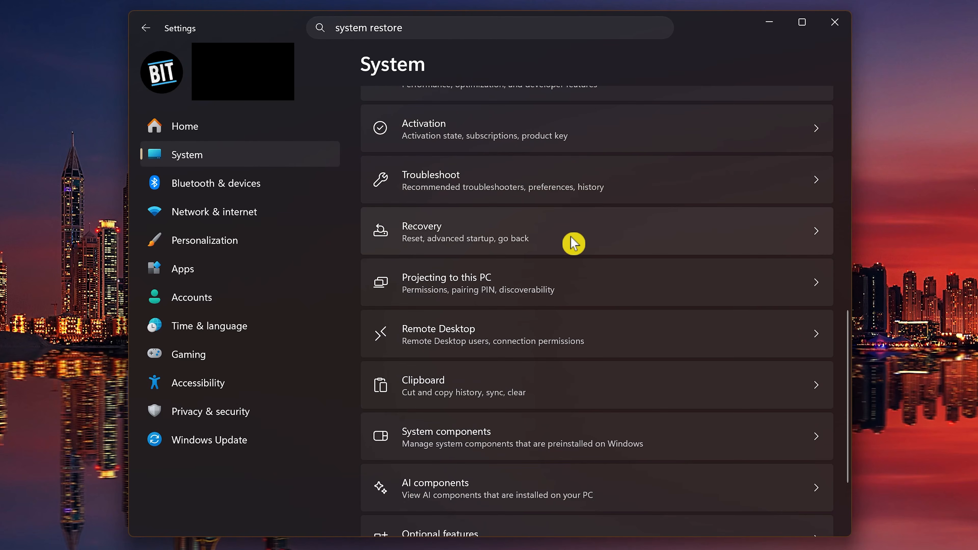
click(573, 242)
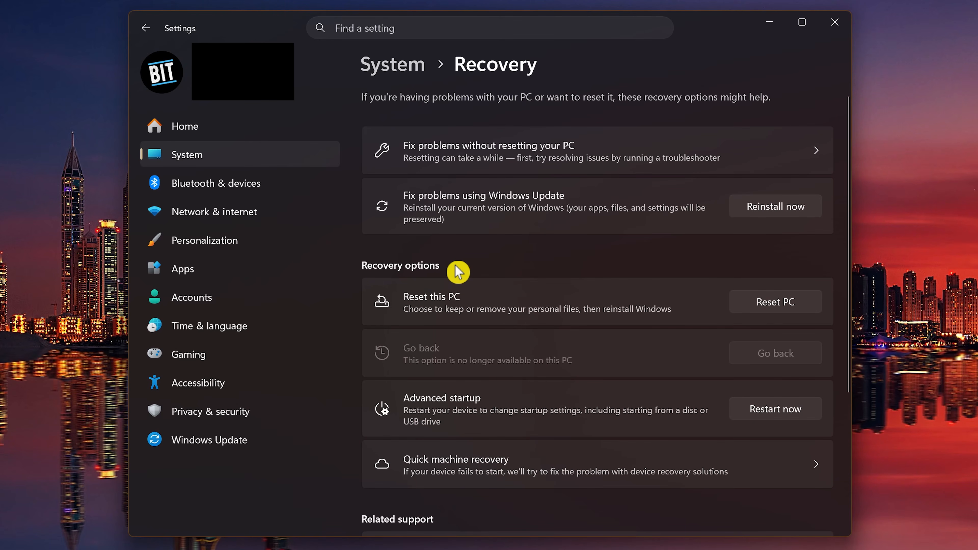
click(524, 461)
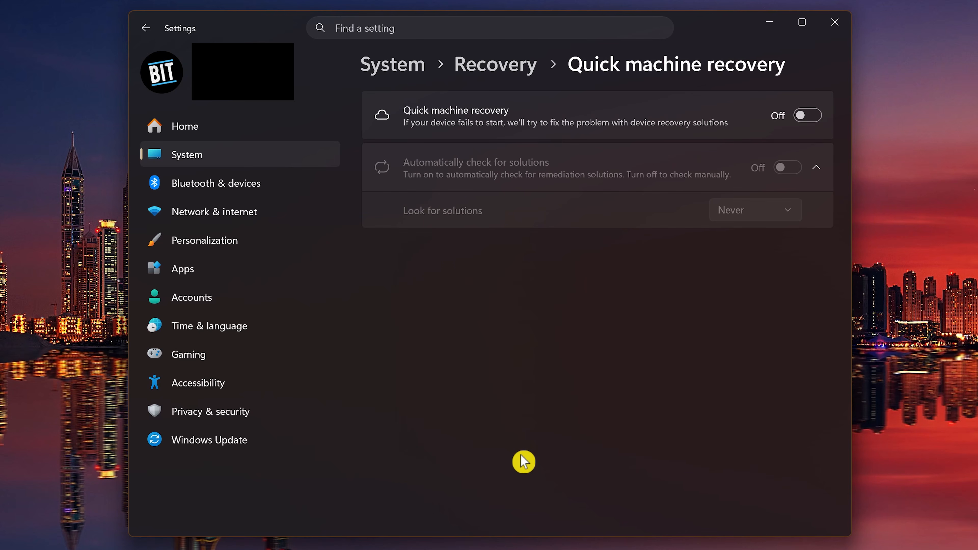
click(804, 116)
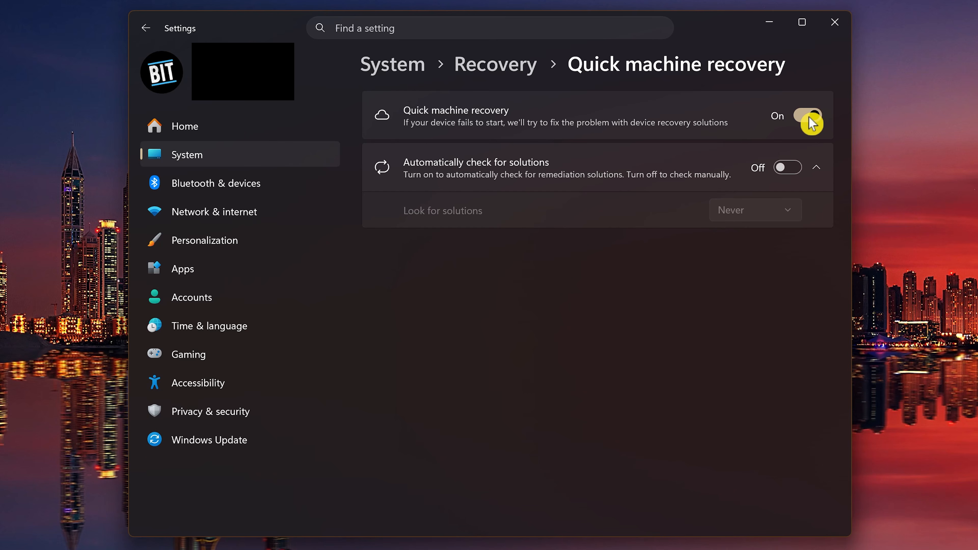
Step: Turn on the automatic check for solutions and open the frequency choices for looking for solutions
click(795, 171)
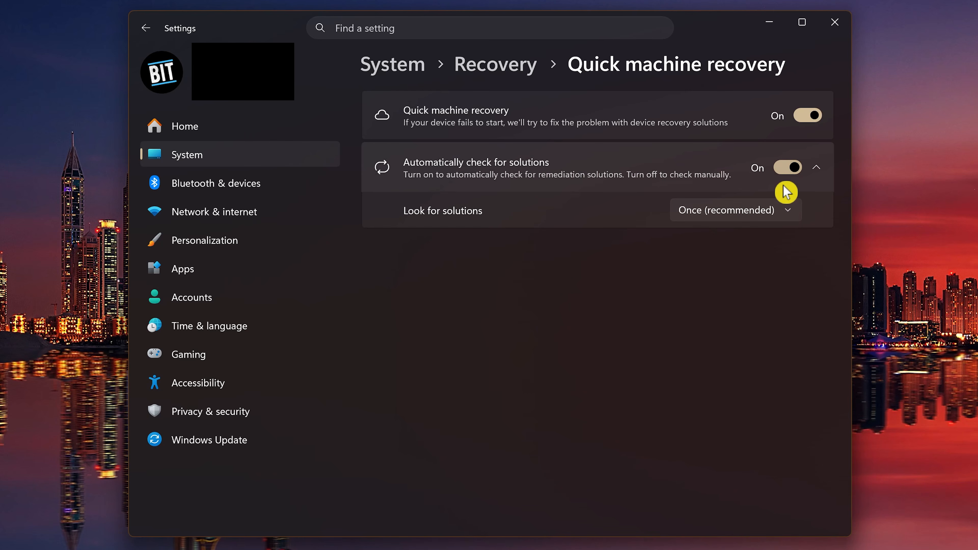
click(782, 207)
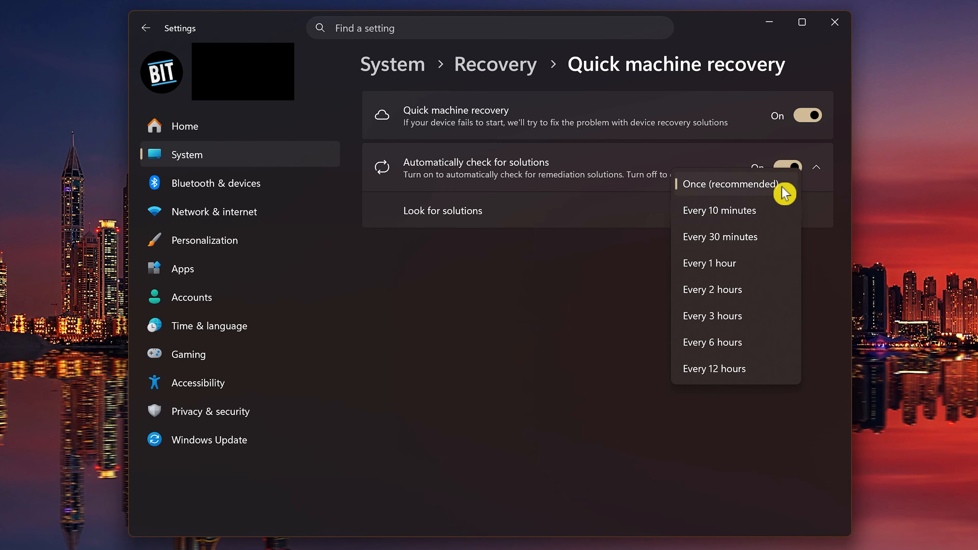